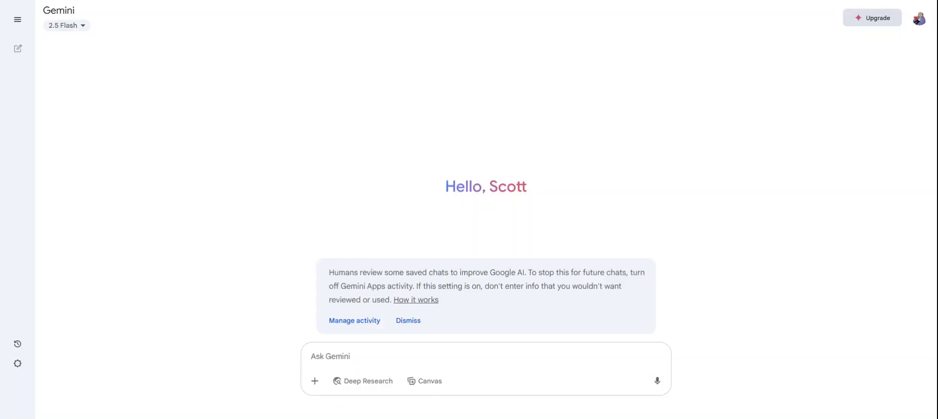
Run Deep Research from the Google Scholar profile link for 10 final-year Computer Science project ideas, each with title, 100-word summary, outcomes, resources, plus a reference list
text(Using this as a starting point https://scholar.google.com/citations?user=ghQedZAAAAAJ&hl=en from the research here provide 10 project ideas suitable for a final year Computer Science student project with this supervisor. For each provide title, 100 word summary, possible outcomes, resources needed. Produce references and a reference list at the end)
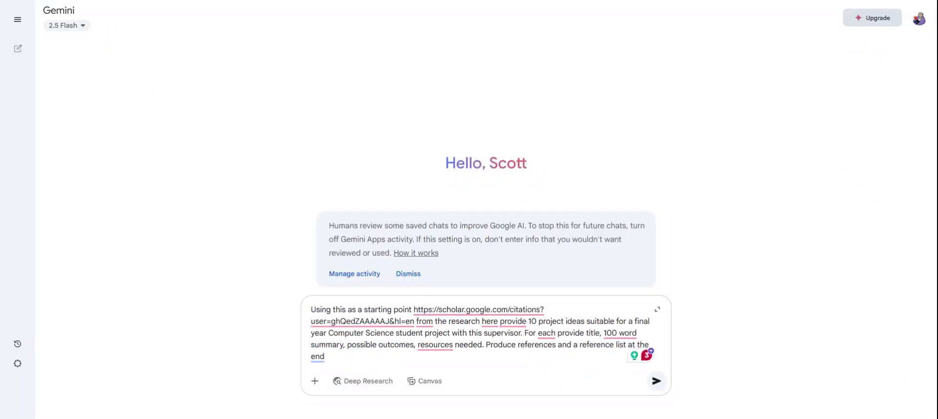
click(361, 382)
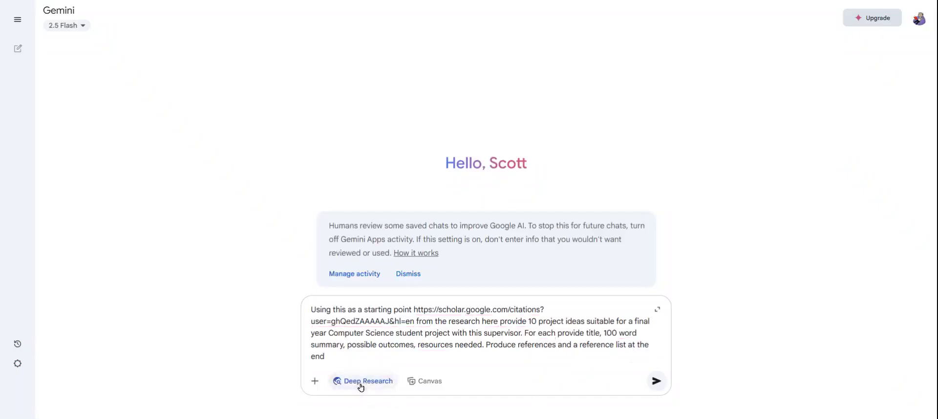
click(658, 380)
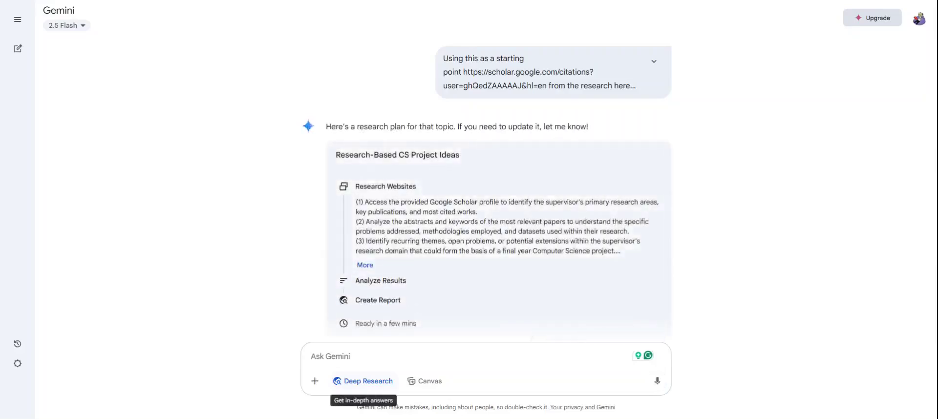
scroll(410, 287, down, 2)
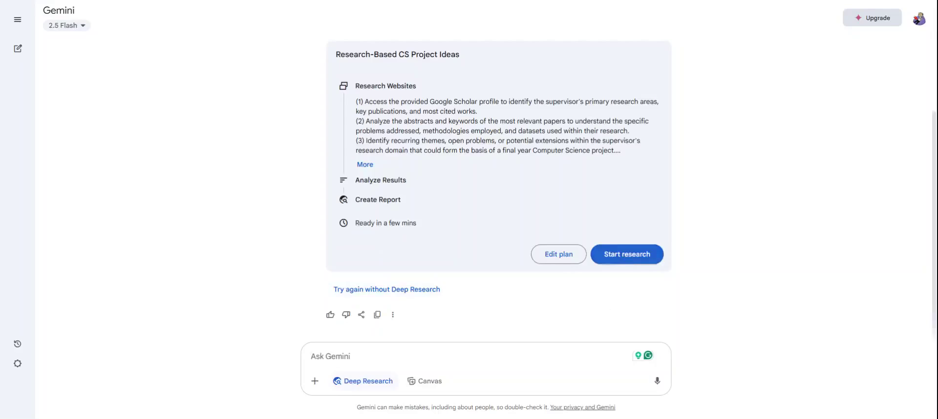
click(629, 255)
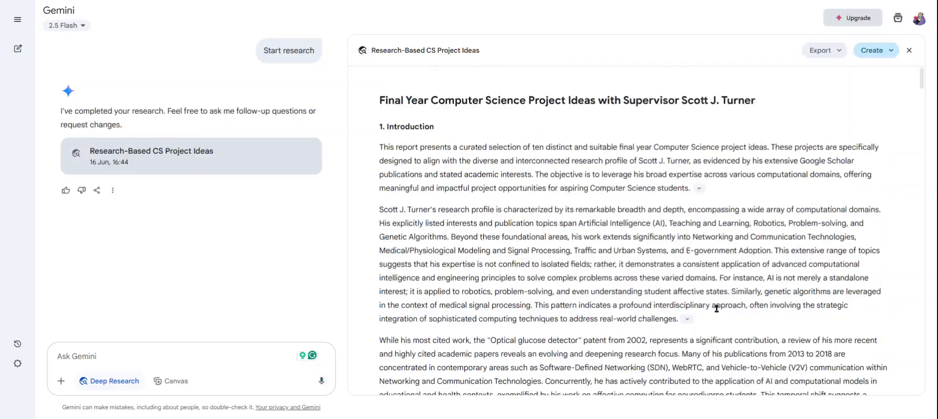
Read the report's introduction and examine the summary table of project ideas with their primary research areas
scroll(715, 308, down, 1)
scroll(716, 308, down, 2)
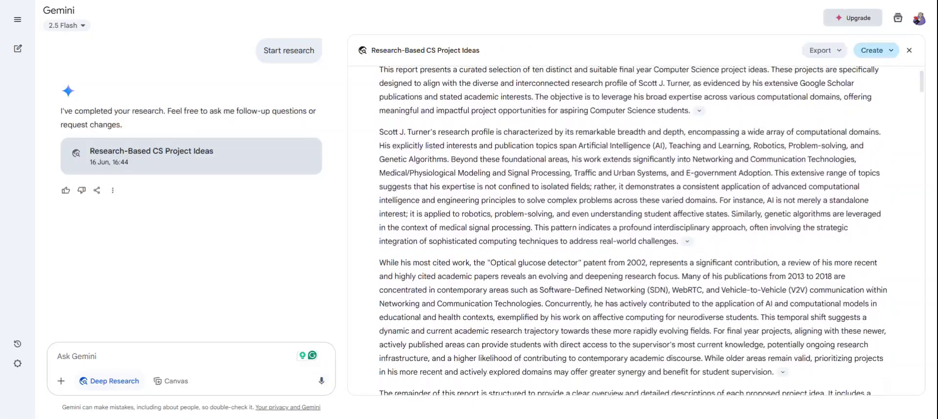
scroll(633, 230, down, 5)
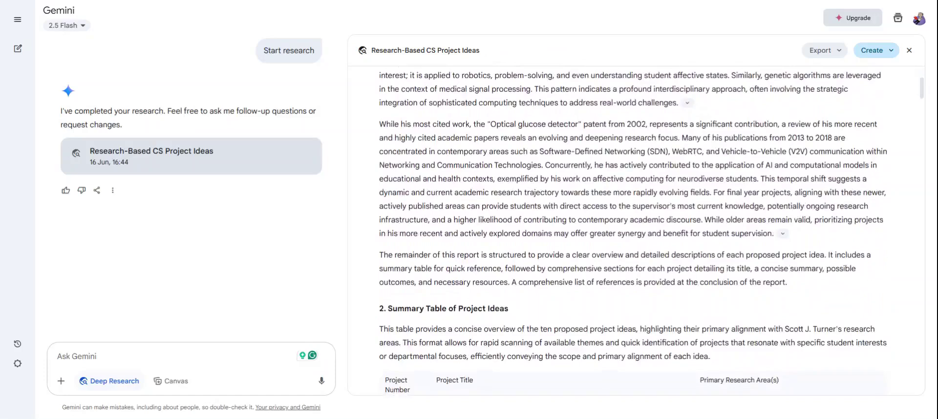
scroll(633, 231, down, 5)
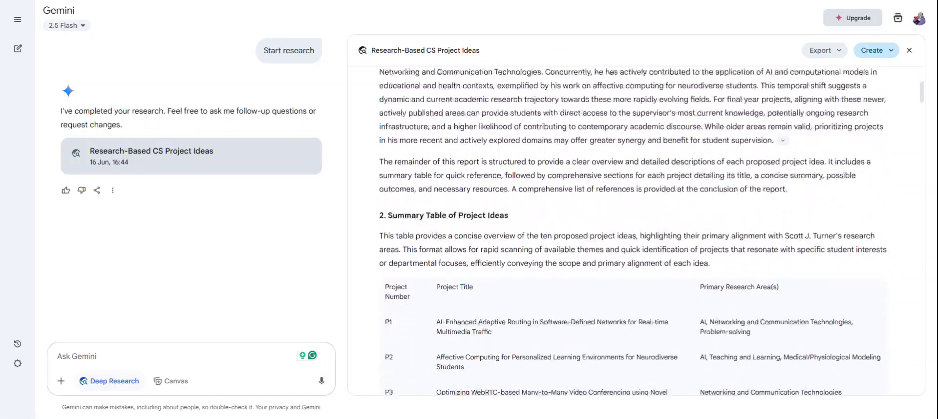
scroll(632, 231, down, 3)
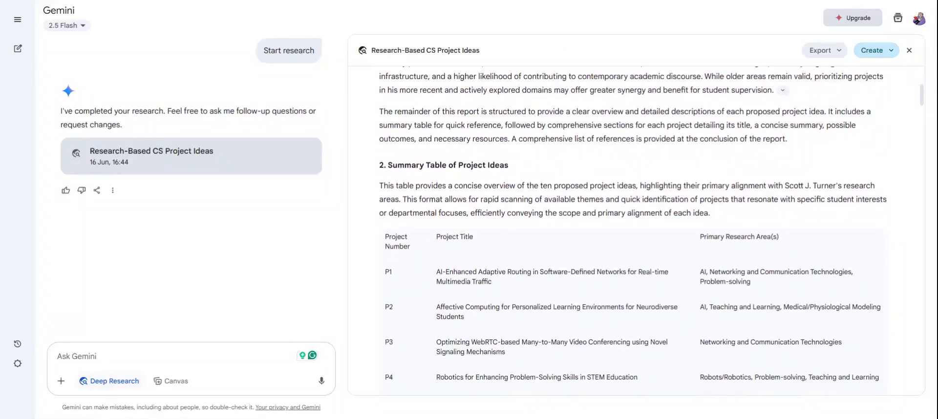
scroll(633, 231, down, 3)
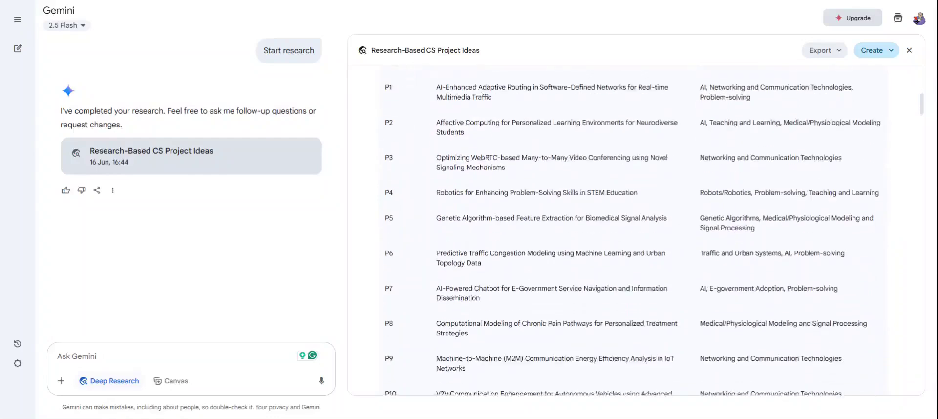
scroll(633, 230, down, 3)
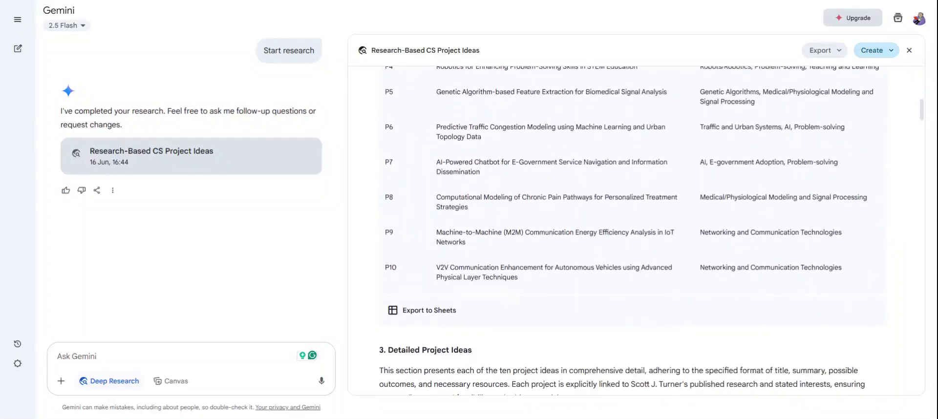
scroll(632, 231, up, 3)
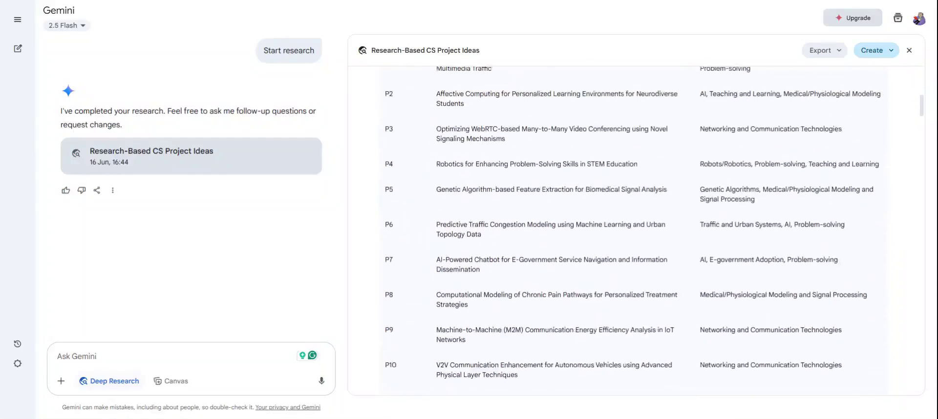
scroll(632, 230, up, 4)
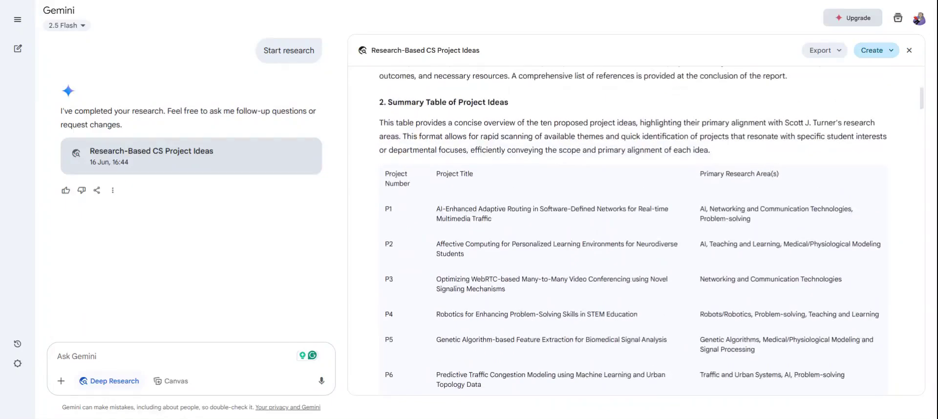
scroll(633, 231, down, 3)
scroll(633, 231, down, 2)
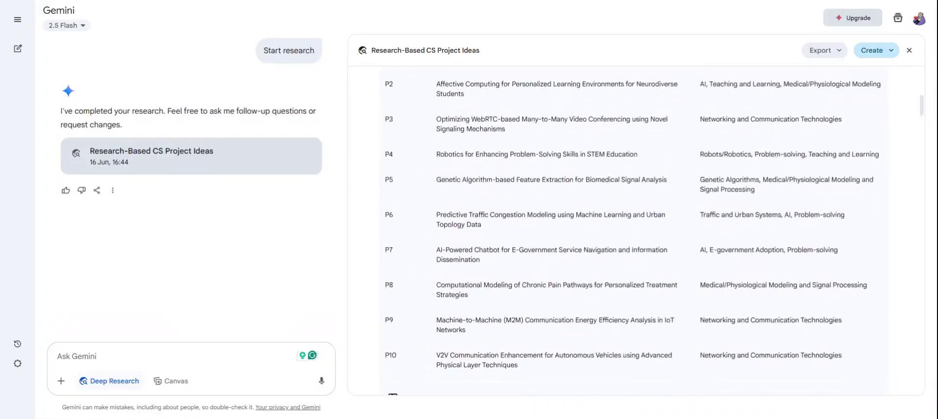
scroll(633, 231, down, 2)
scroll(633, 230, down, 5)
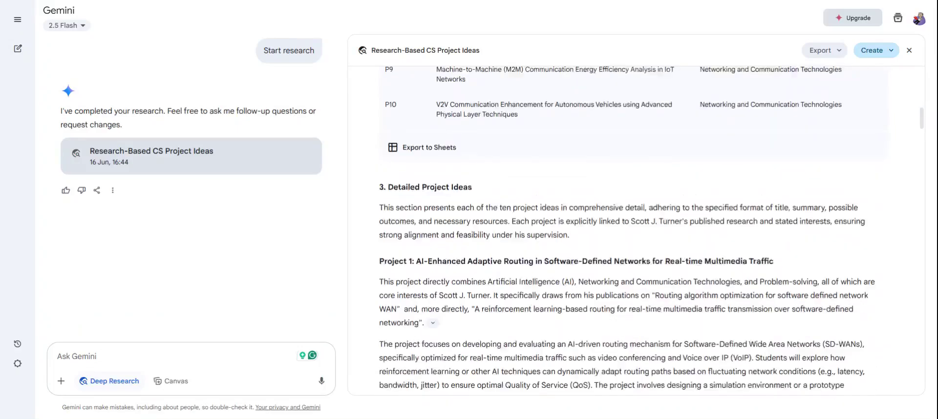
Skim the detailed project ideas from Project 1 through the conclusion, references and sources used in the report
scroll(632, 231, down, 10)
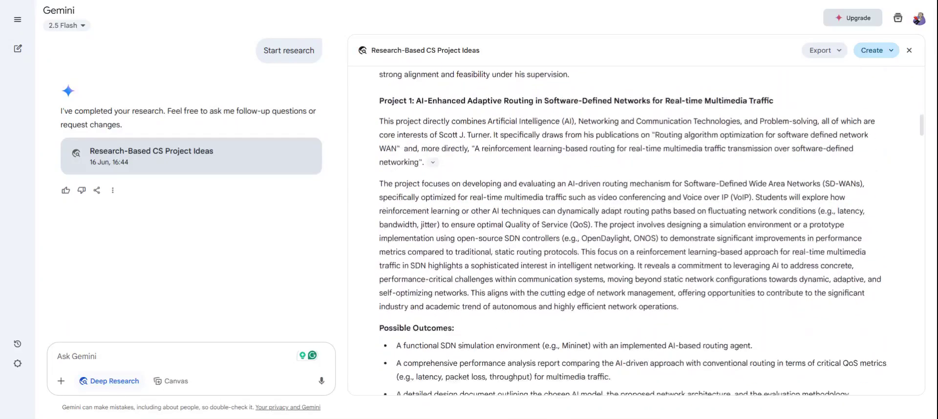
scroll(633, 231, down, 20)
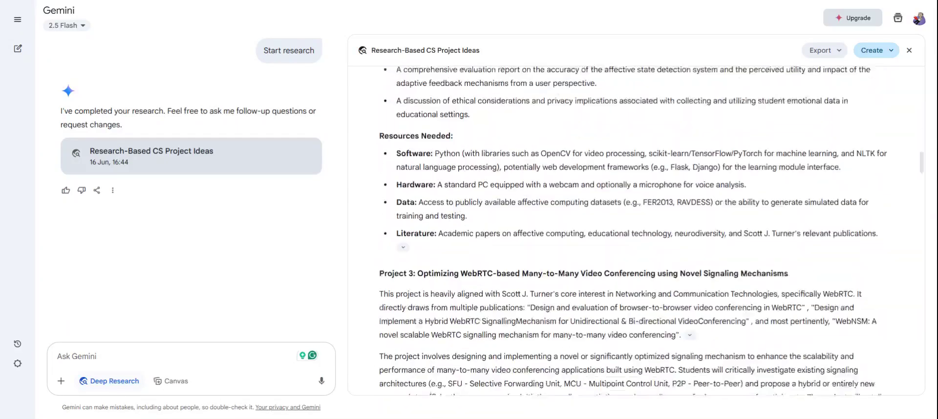
scroll(633, 231, down, 10)
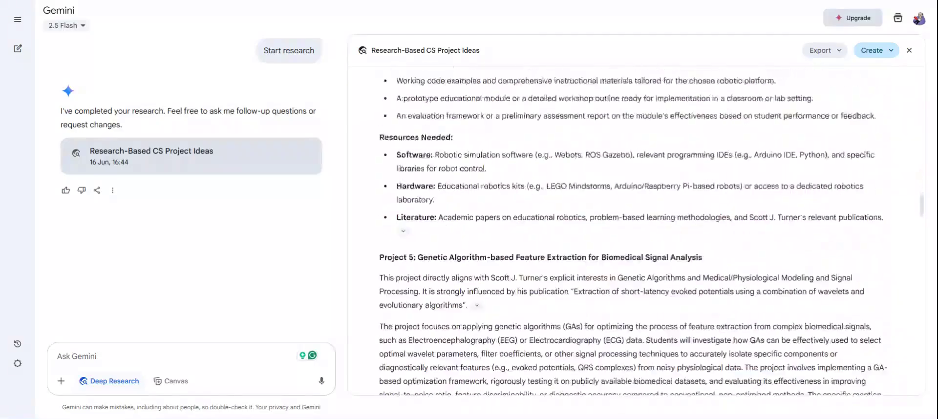
scroll(636, 229, down, 6)
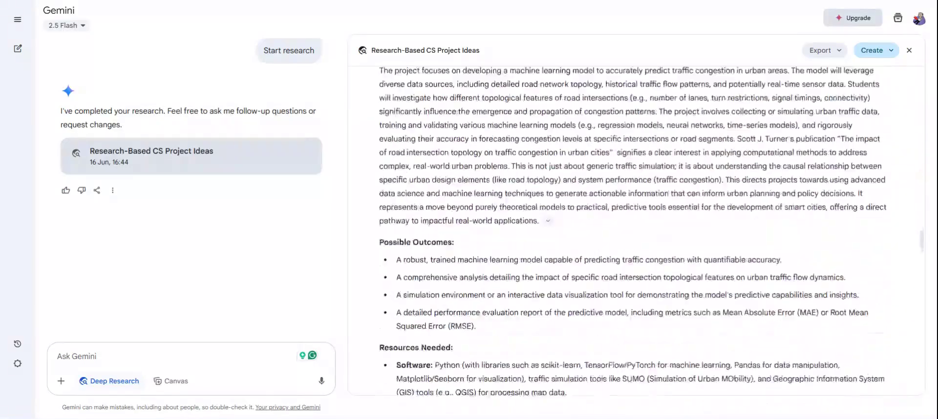
scroll(634, 229, down, 20)
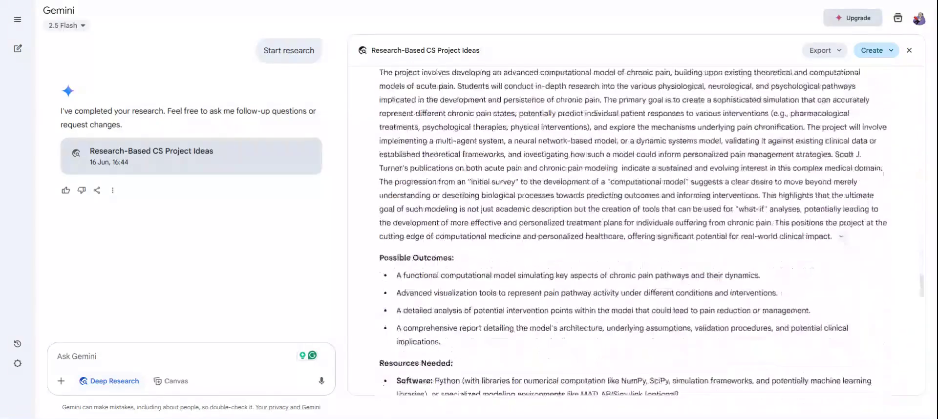
scroll(636, 230, down, 10)
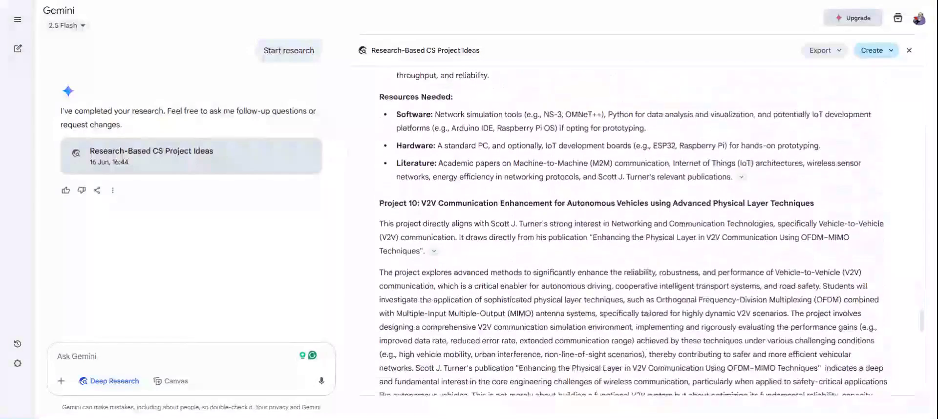
scroll(634, 229, down, 15)
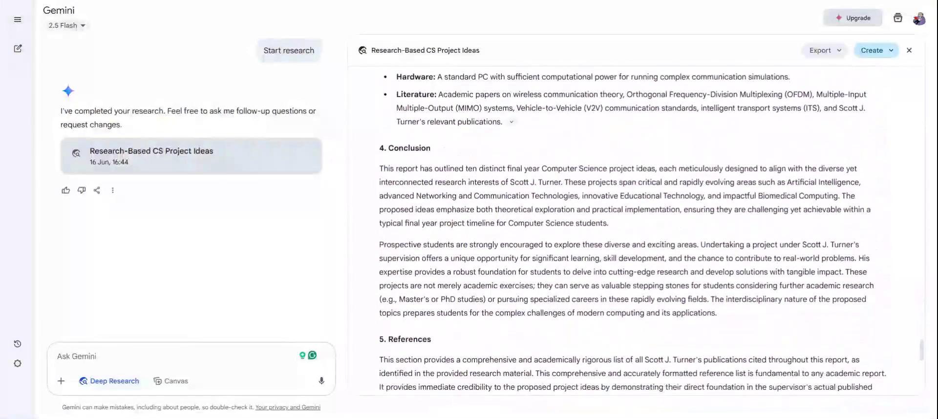
scroll(636, 229, down, 15)
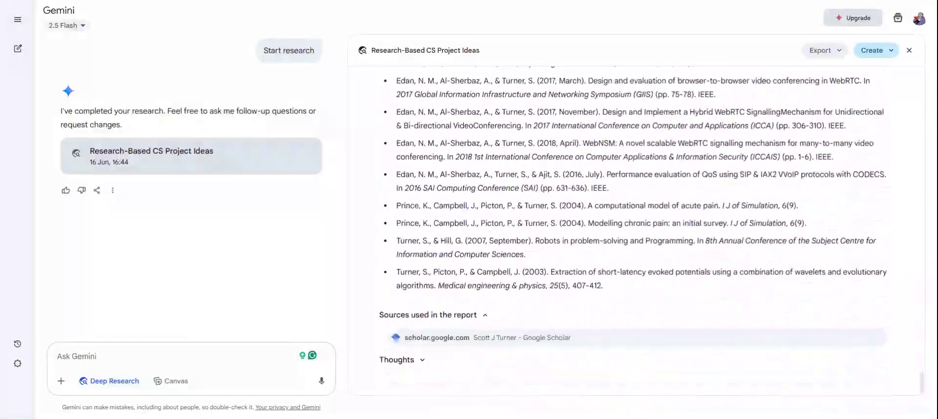
Go back to Project 6 on traffic congestion modeling and review its summary, outcomes and resources, continuing through Projects 7 and 8
scroll(636, 229, up, 20)
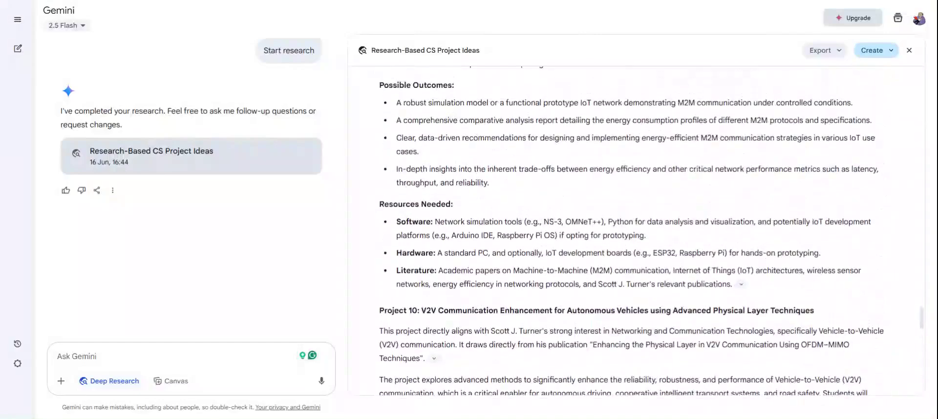
scroll(635, 229, up, 15)
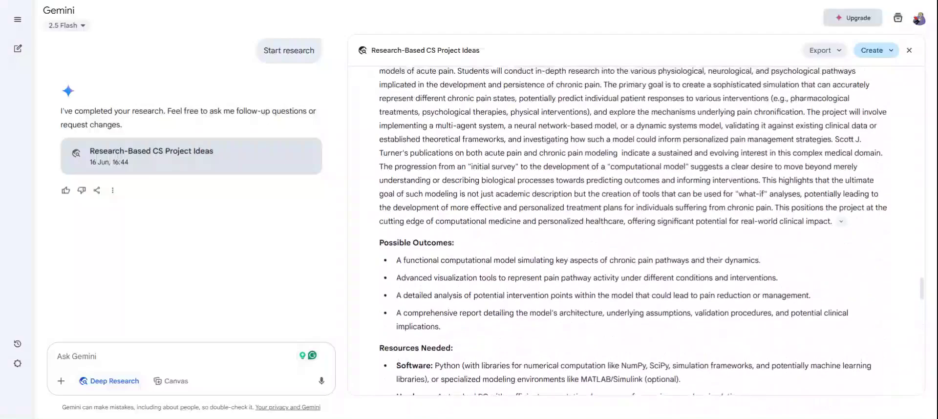
scroll(636, 230, up, 15)
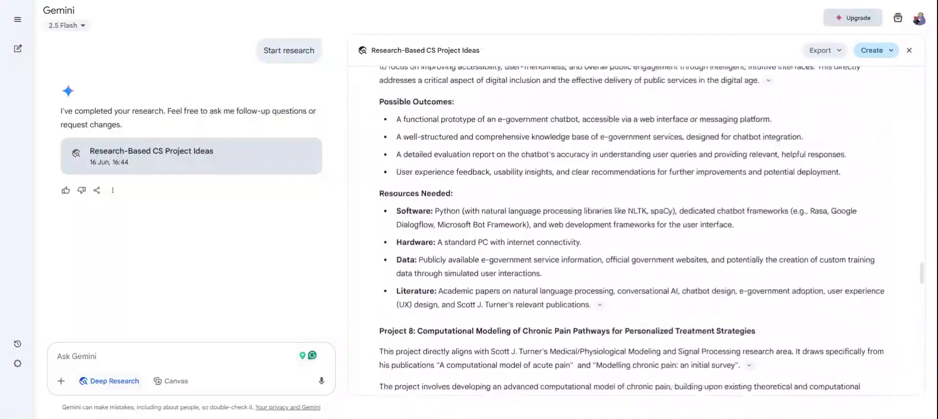
scroll(635, 230, up, 4)
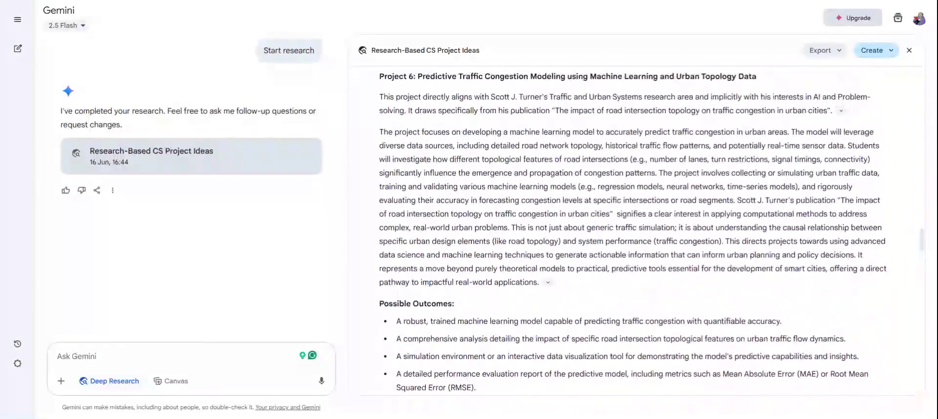
scroll(635, 229, down, 2)
scroll(635, 230, down, 2)
scroll(635, 229, up, 5)
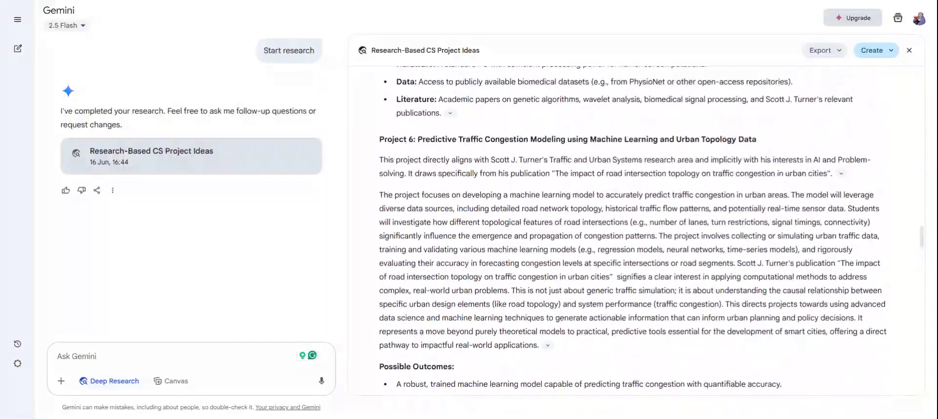
scroll(635, 230, down, 3)
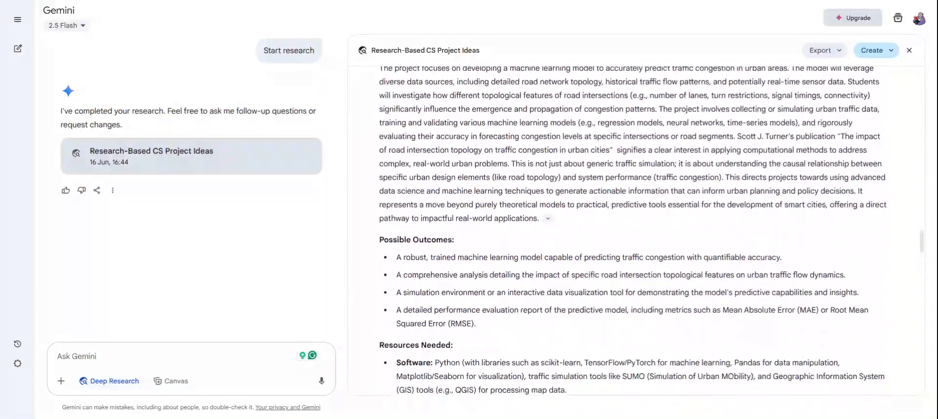
scroll(634, 229, down, 4)
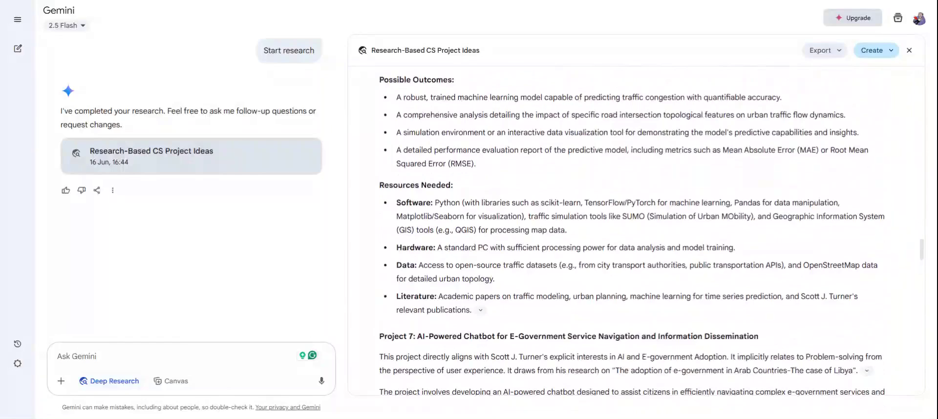
scroll(636, 229, down, 8)
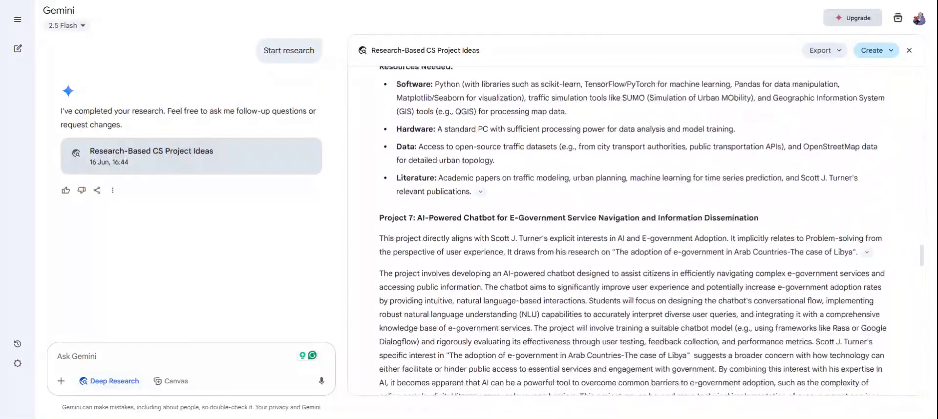
scroll(635, 229, down, 10)
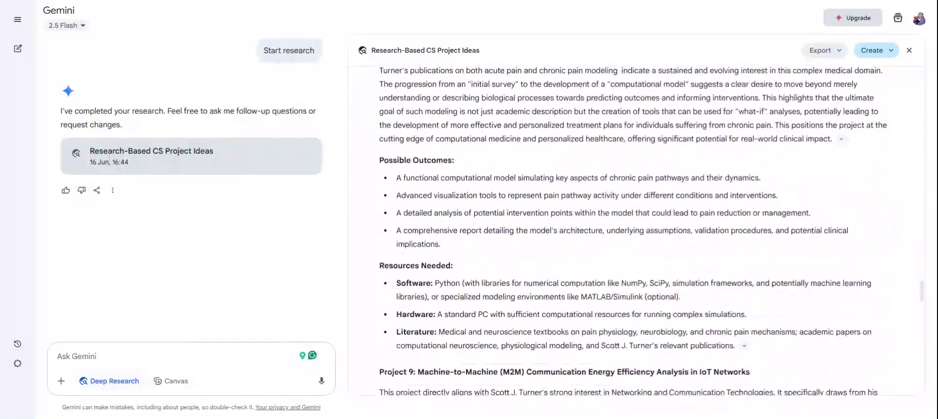
Return to the summary table near the beginning of the report and review the ten project titles again
scroll(635, 230, down, 8)
scroll(636, 229, up, 10)
scroll(635, 230, down, 6)
scroll(635, 230, up, 20)
scroll(636, 229, up, 1)
scroll(635, 229, down, 10)
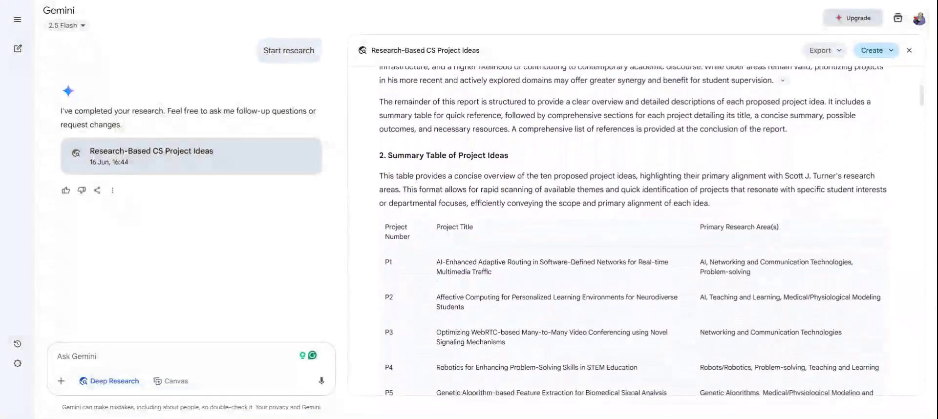
scroll(635, 230, down, 9)
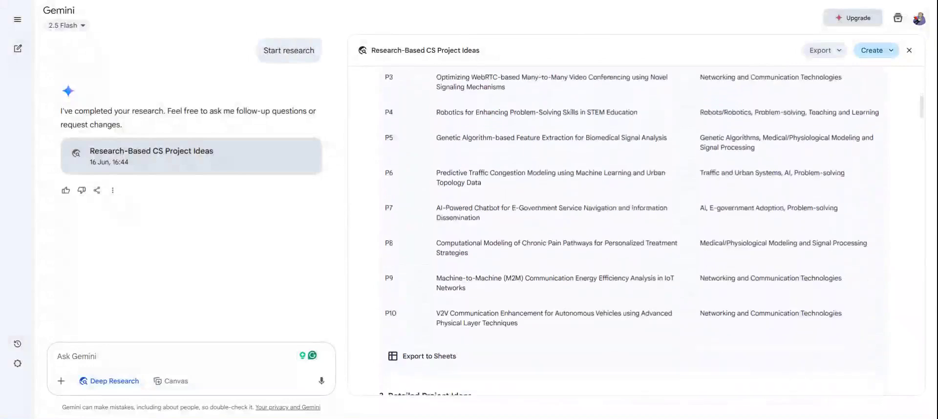
scroll(635, 230, up, 6)
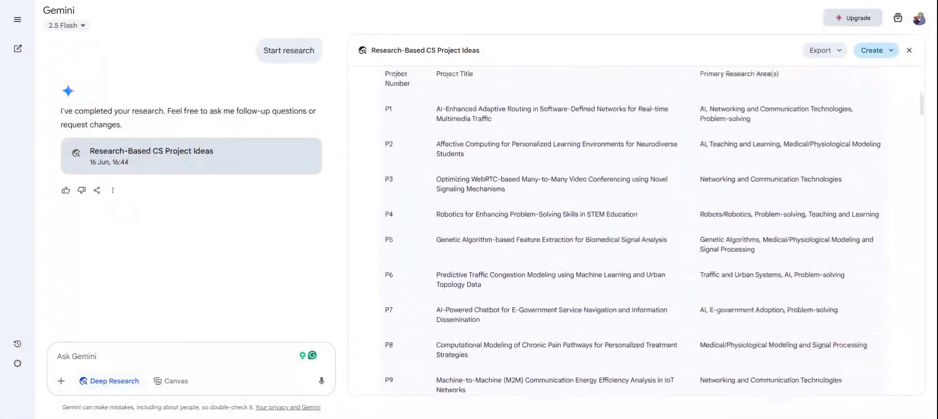
Examine the summary table's introduction and research areas, and read Project 1's description, possible outcomes and needed resources up to the start of Project 2
scroll(725, 342, up, 1)
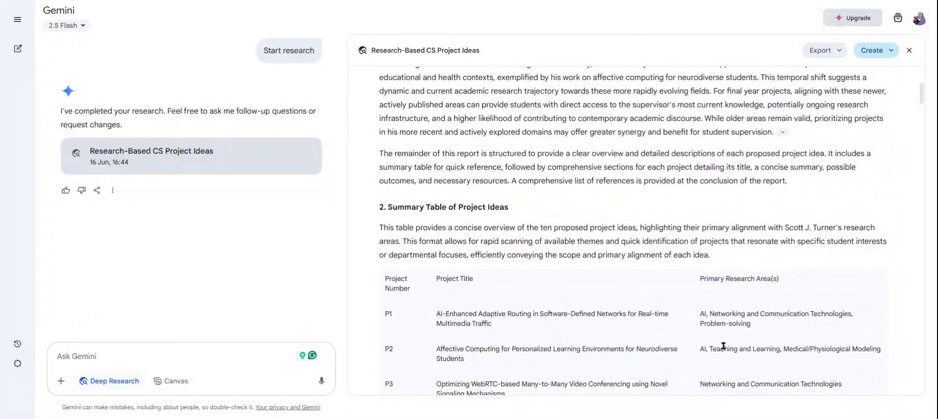
scroll(724, 345, down, 2)
scroll(723, 345, down, 2)
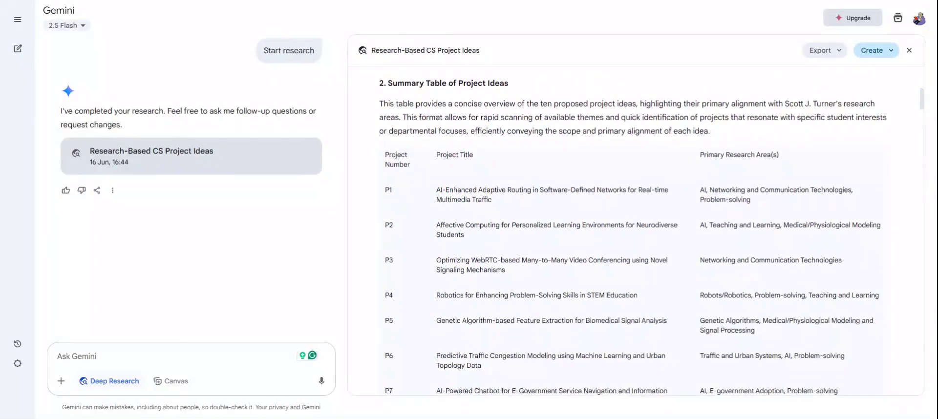
scroll(632, 233, down, 2)
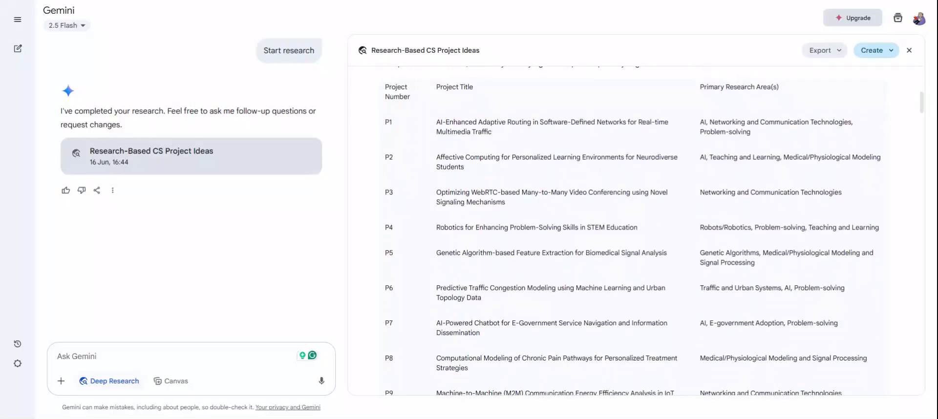
scroll(632, 233, down, 8)
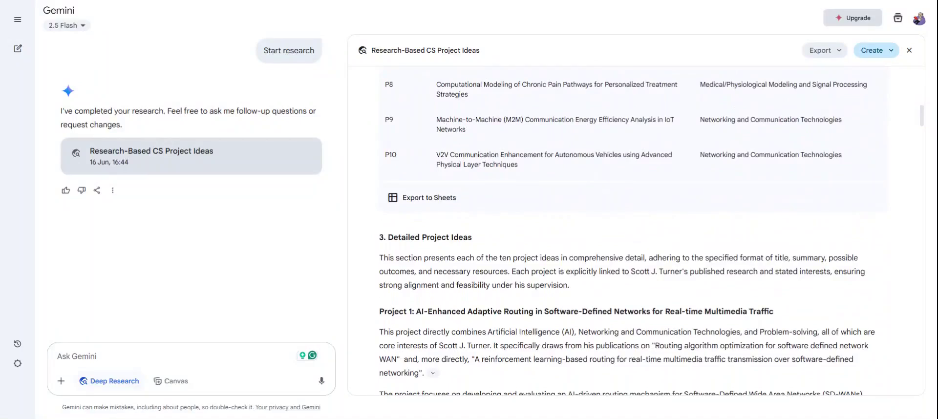
scroll(632, 233, down, 12)
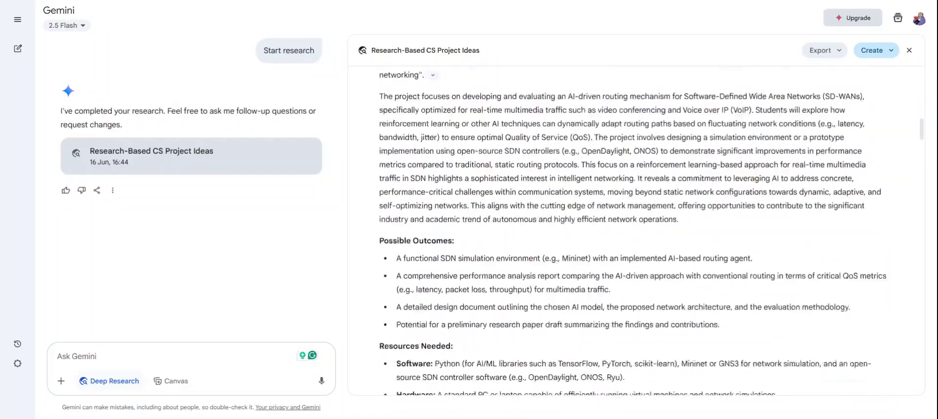
scroll(633, 232, down, 2)
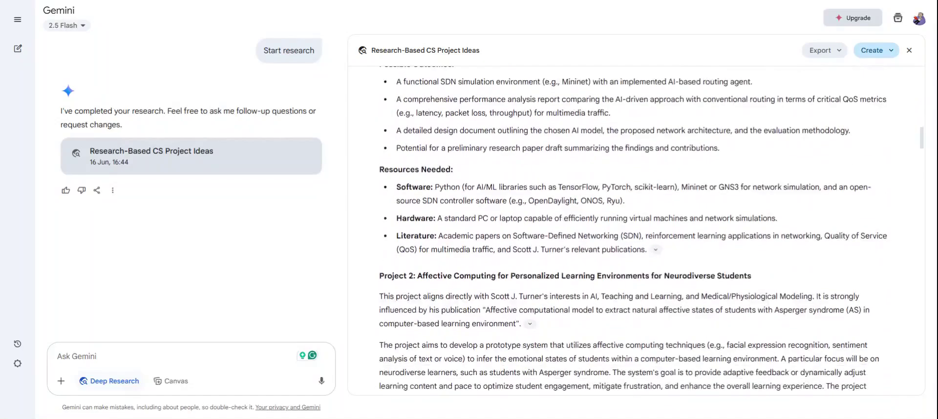